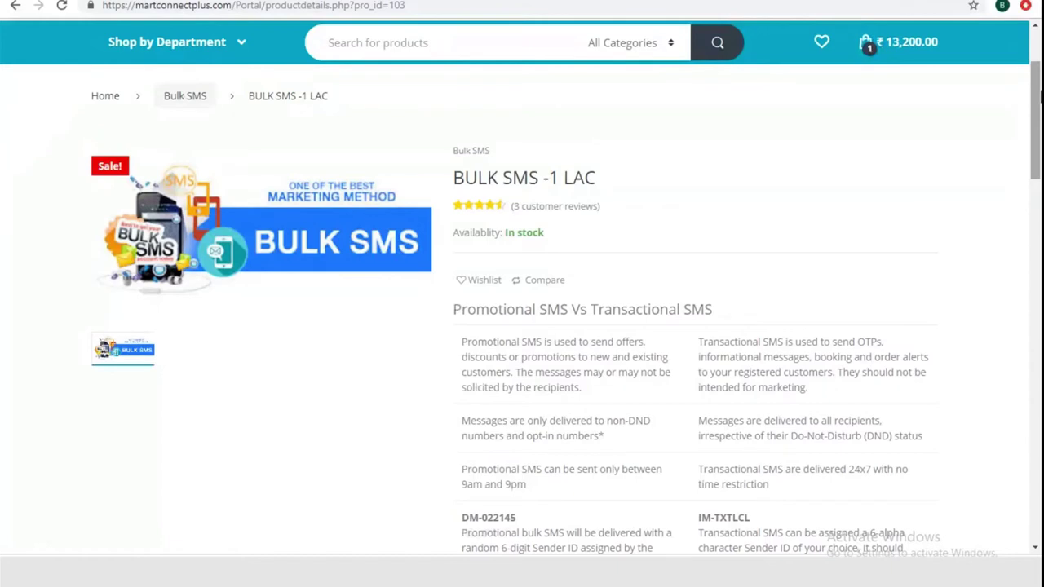
Add one BULK SMS -1 LAC package to the cart and proceed to checkout
scroll(723, 204, down, 2)
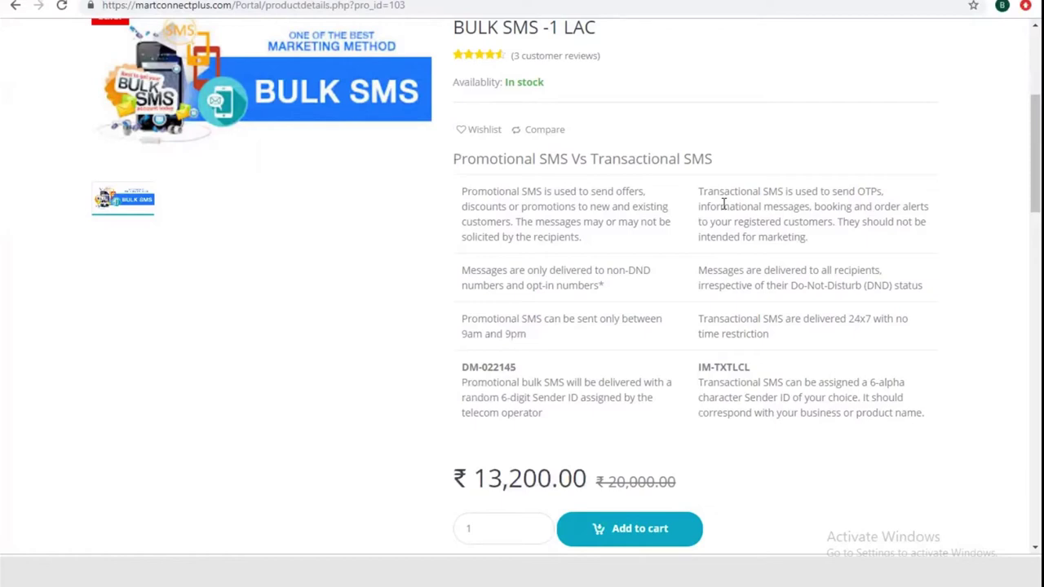
scroll(722, 204, down, 2)
click(641, 416)
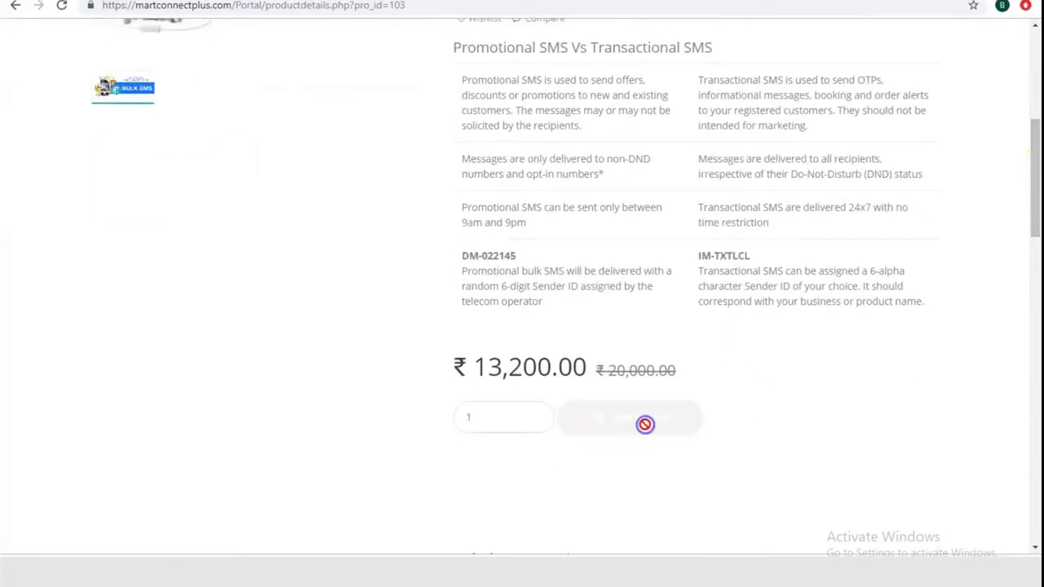
mouse_move(893, 194)
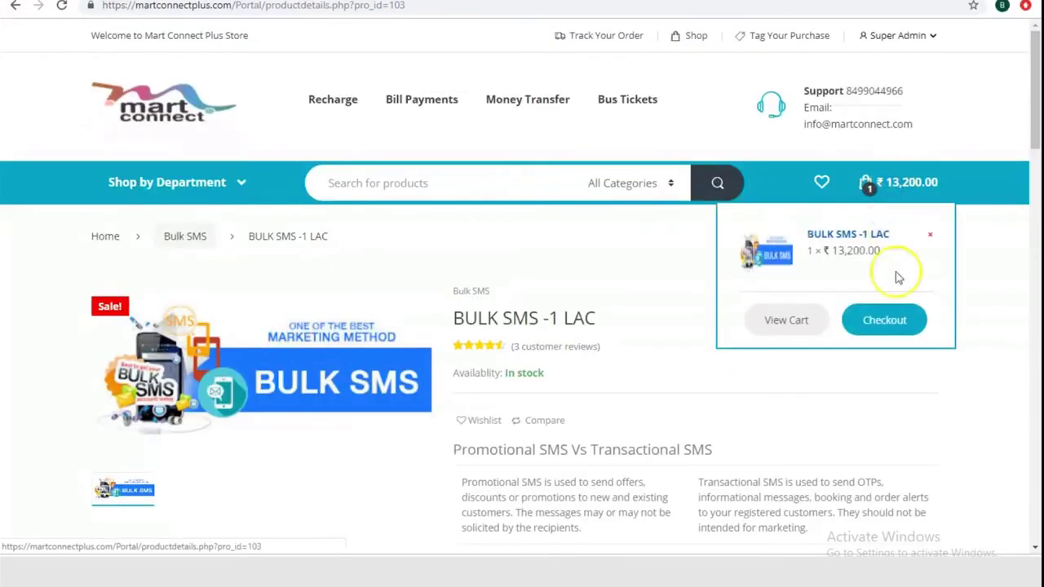
click(895, 319)
Complete the checkout form with state Andhra Pradesh and the terms and conditions accepted, and place the order
scroll(332, 235, down, 4)
double_click(373, 162)
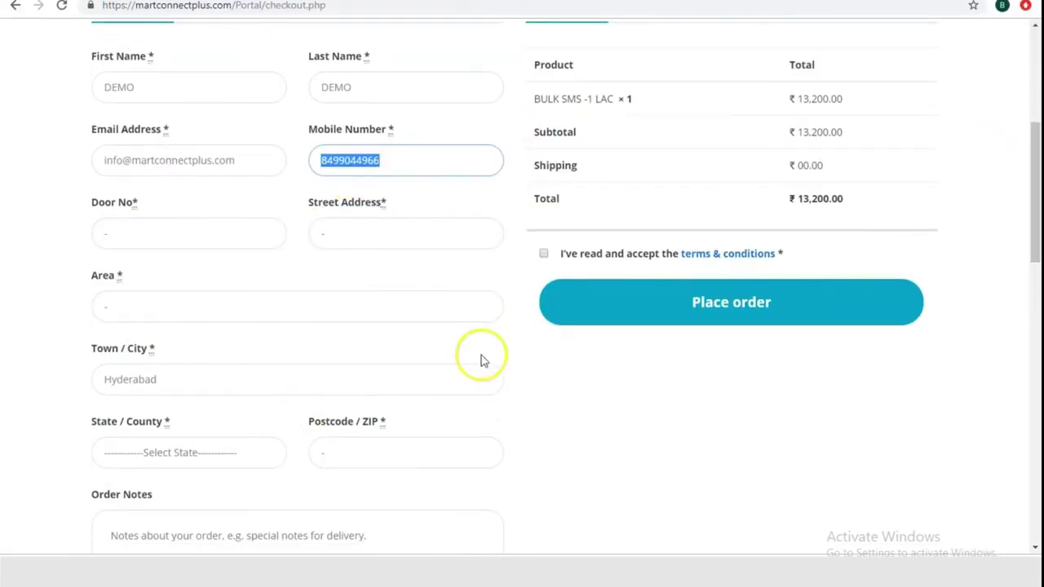
click(168, 462)
click(204, 183)
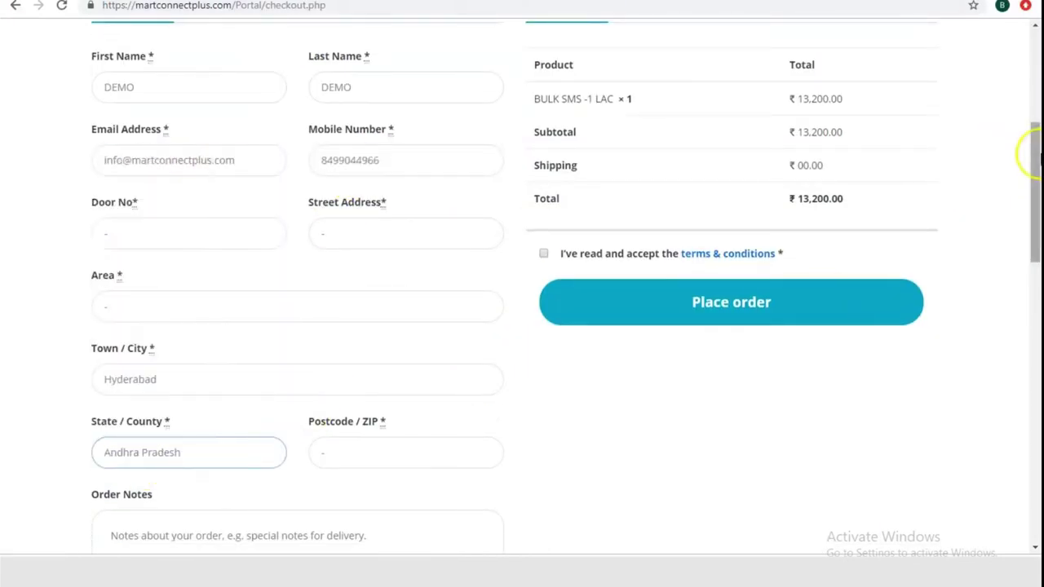
click(543, 254)
scroll(660, 212, down, 2)
scroll(660, 212, up, 3)
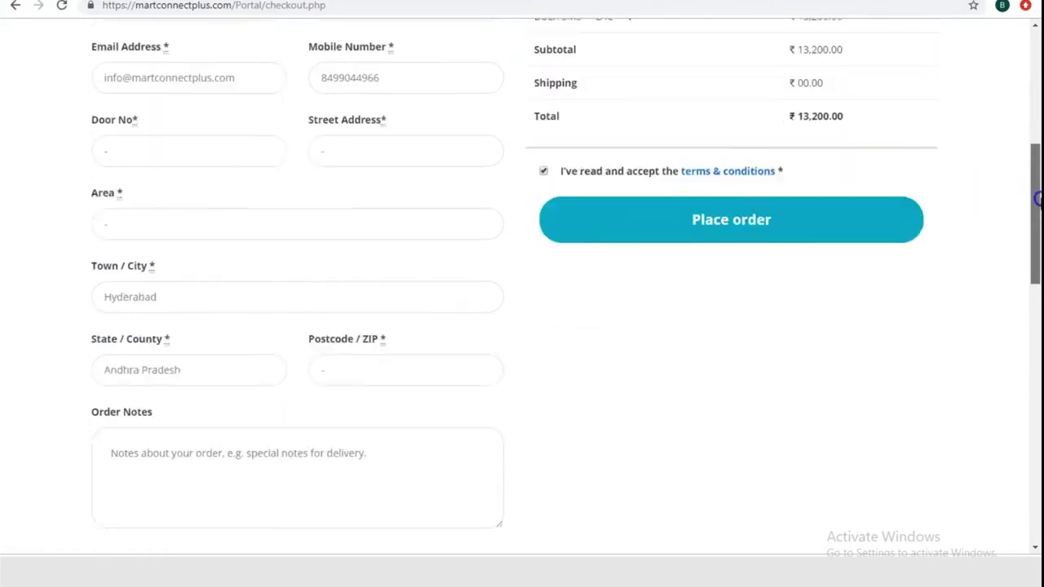
click(734, 407)
drag(1030, 117, 1037, 235)
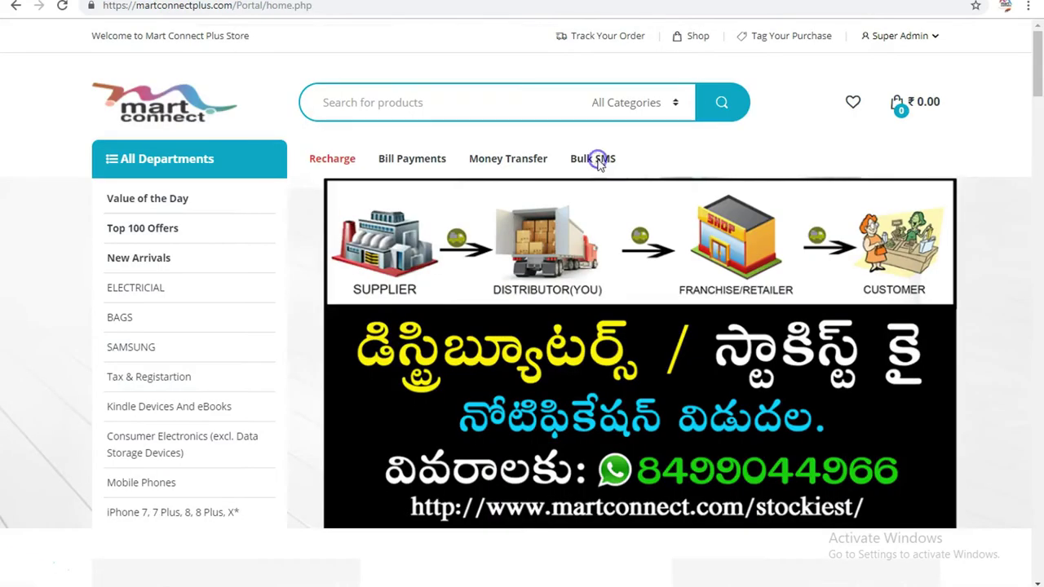
Open the Bulk SMS portal and sign in to its dashboard with the username, account password and captcha code
click(599, 161)
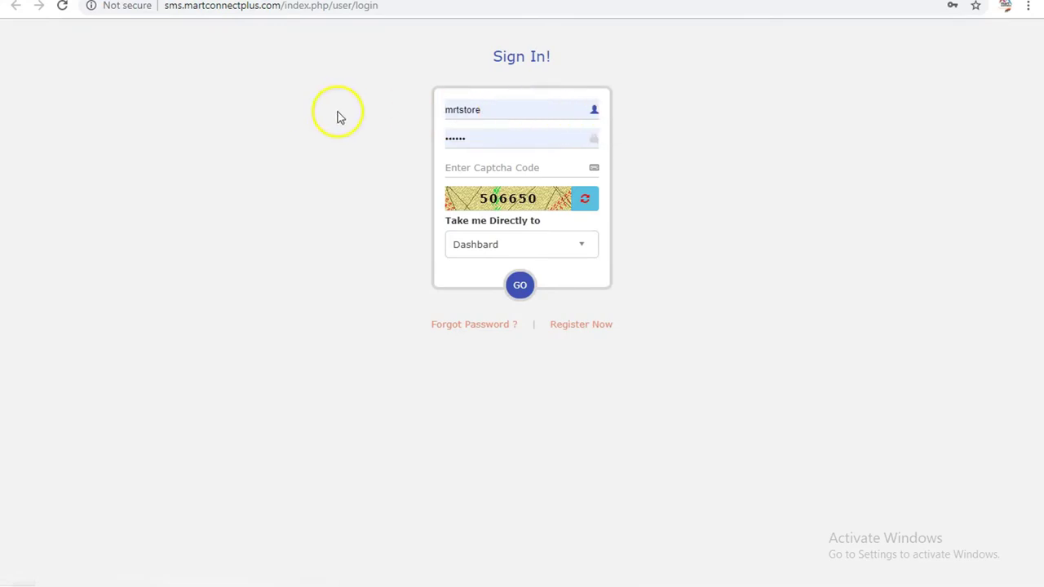
click(174, 5)
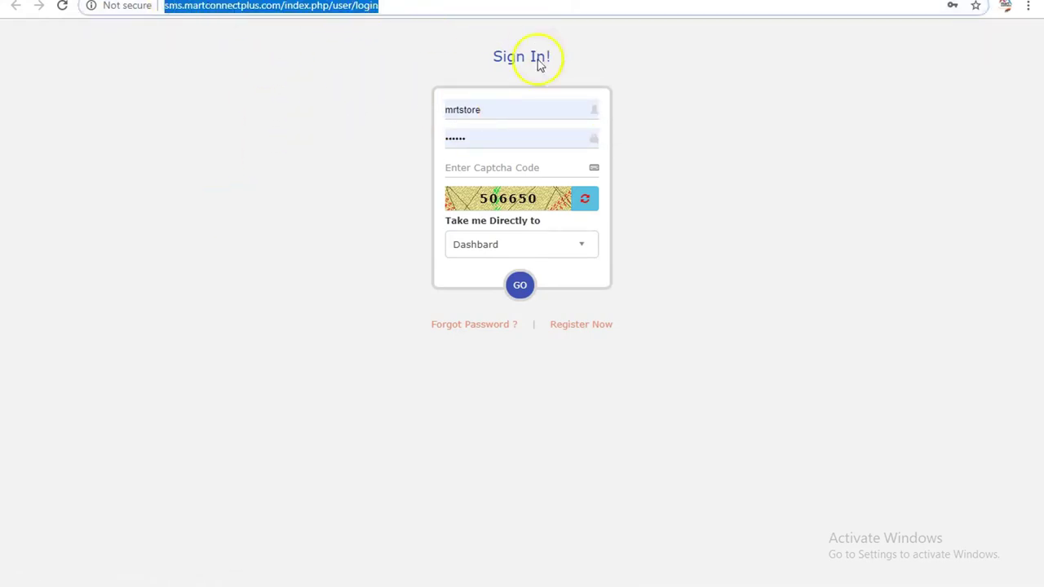
click(513, 115)
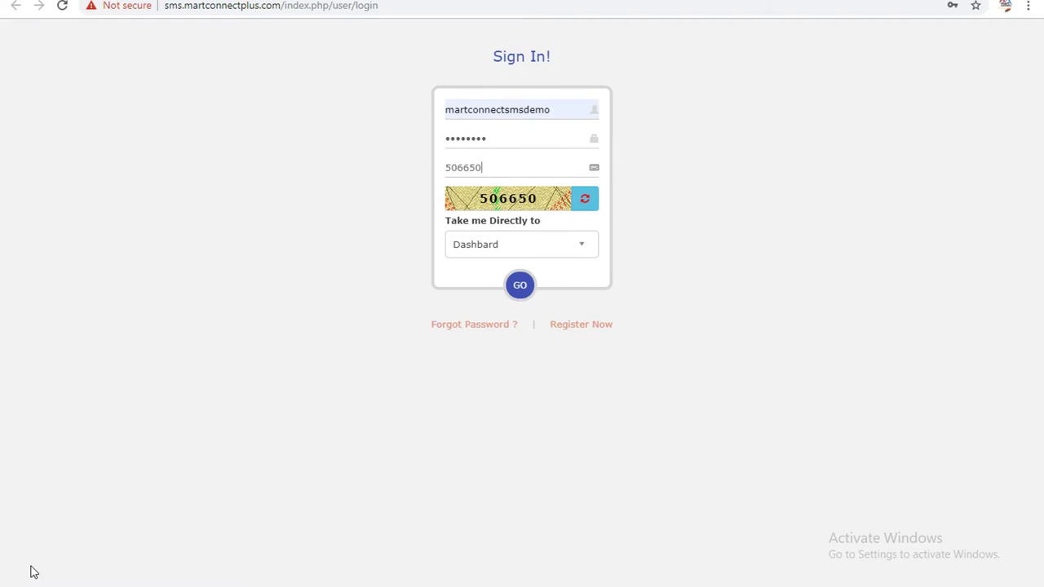
click(519, 285)
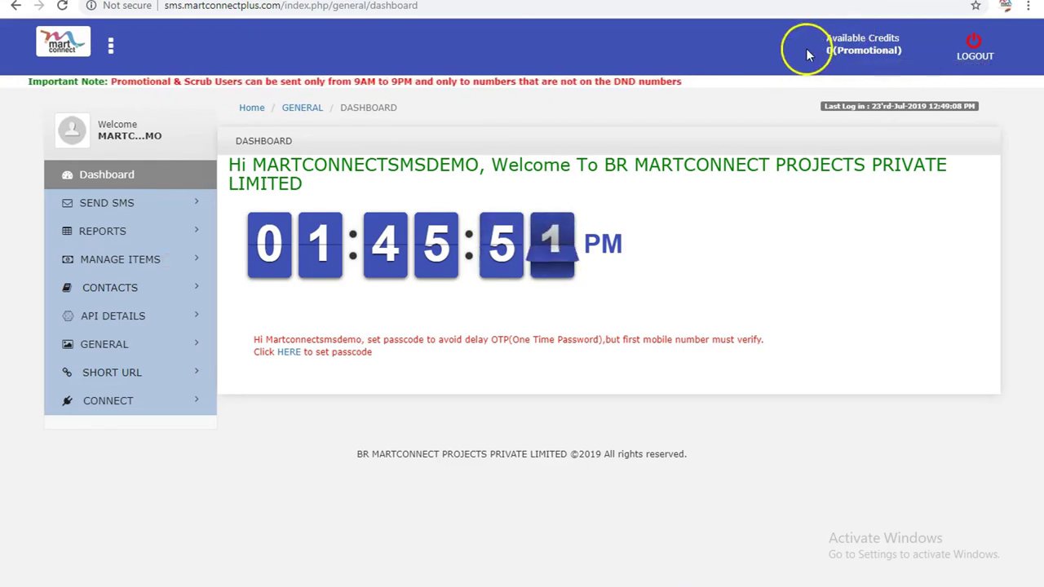
Open the Quick SMS form and examine its message and phone number fields
click(133, 205)
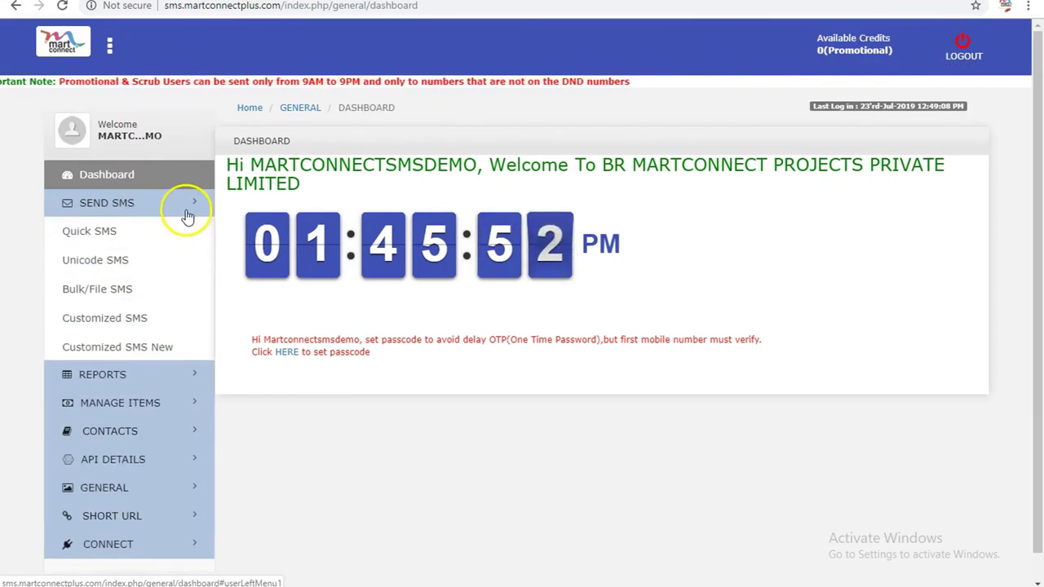
click(96, 238)
scroll(369, 240, down, 1)
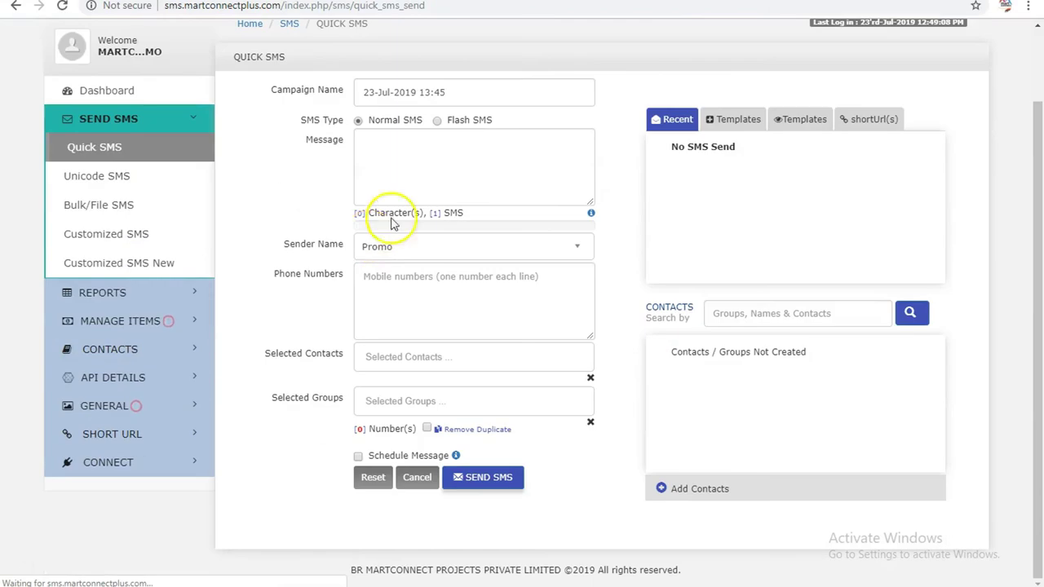
click(412, 148)
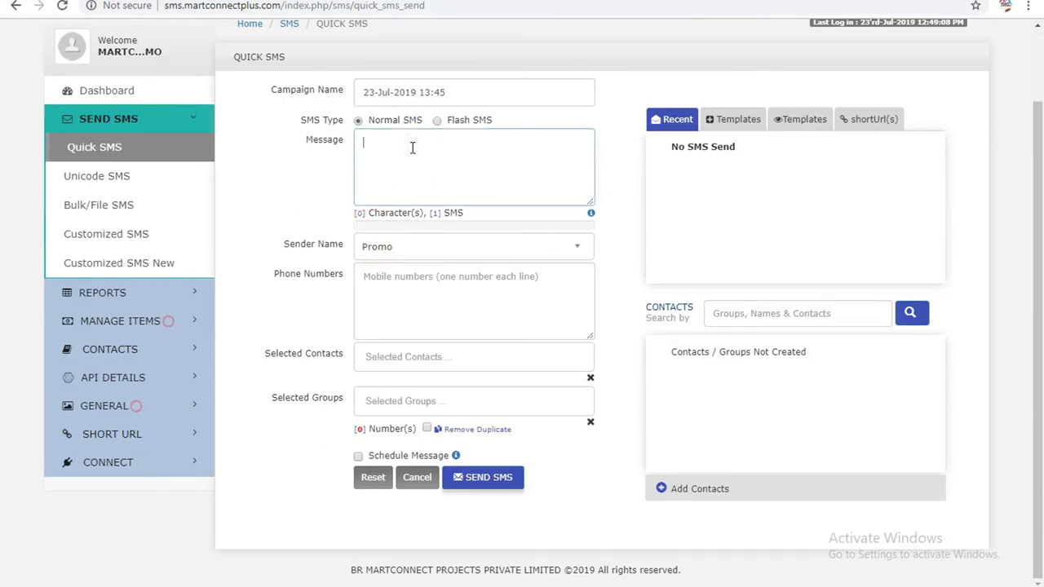
click(409, 284)
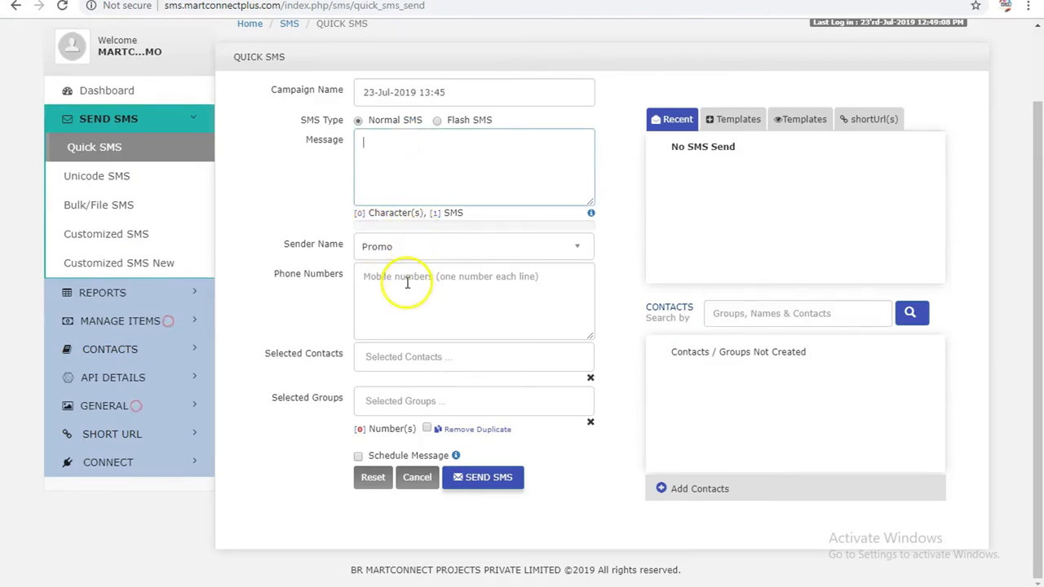
click(401, 280)
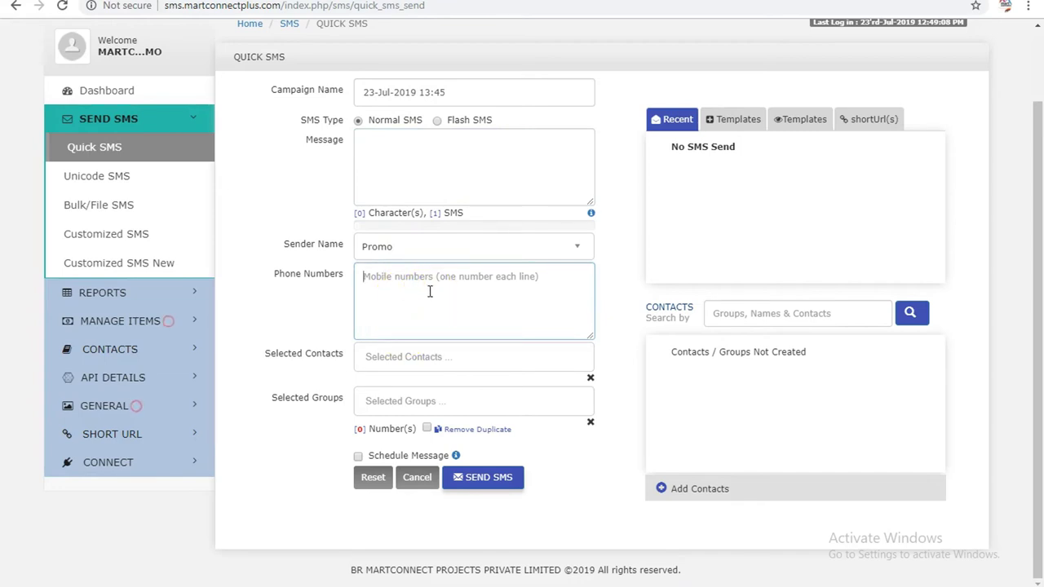
drag(432, 292, 405, 287)
Start a Unicode SMS in Telugu, agree to the 70-character notice, and enter the message "హాయ్"
click(124, 179)
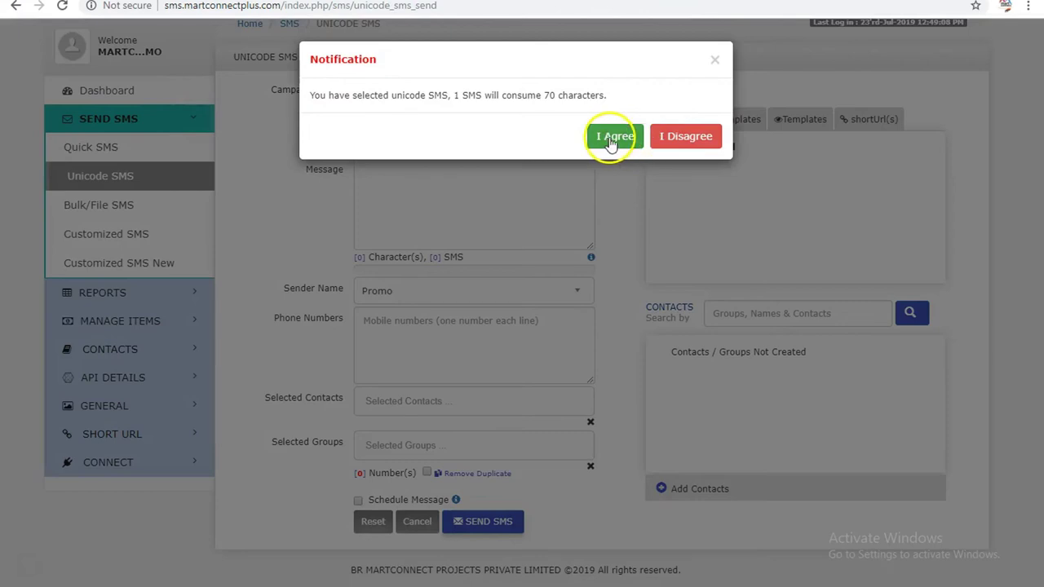
click(618, 144)
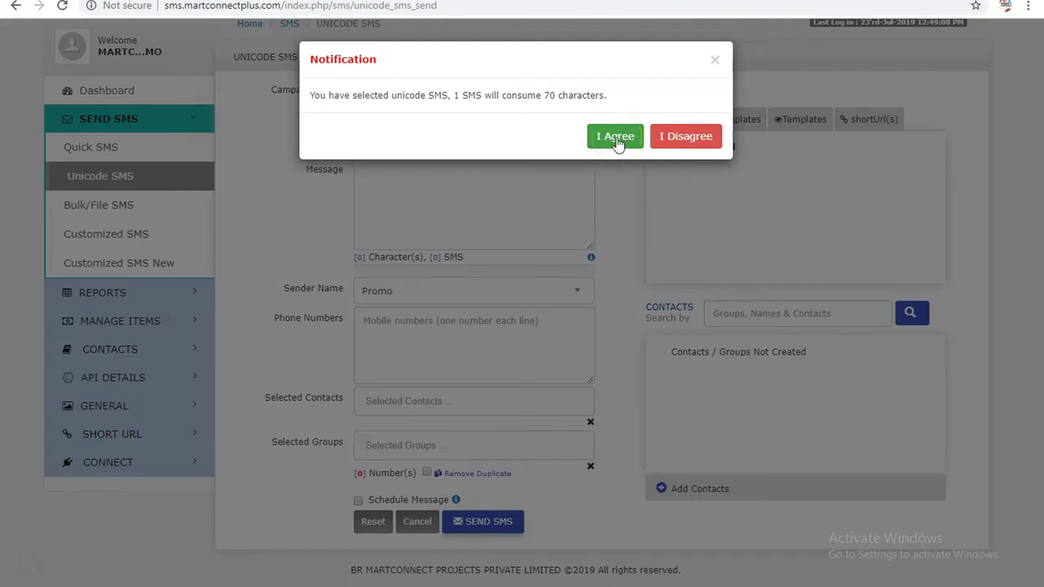
click(618, 141)
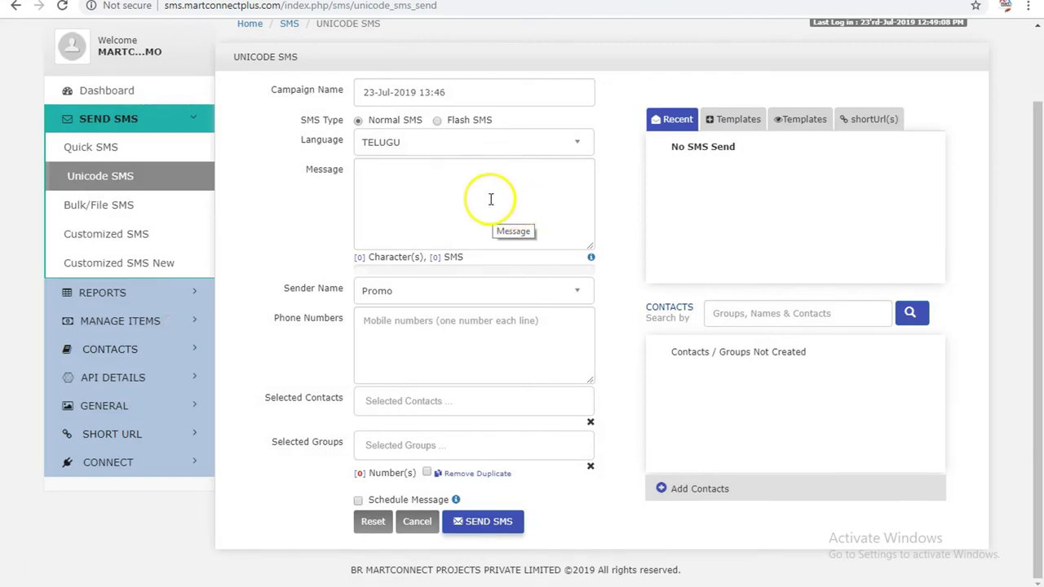
click(464, 174)
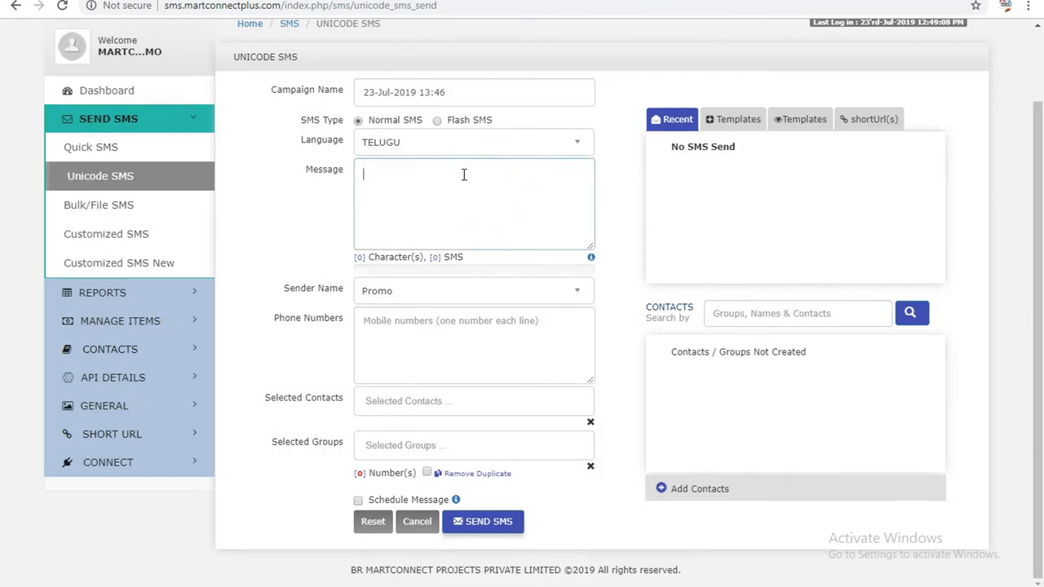
text(hi)
click(460, 328)
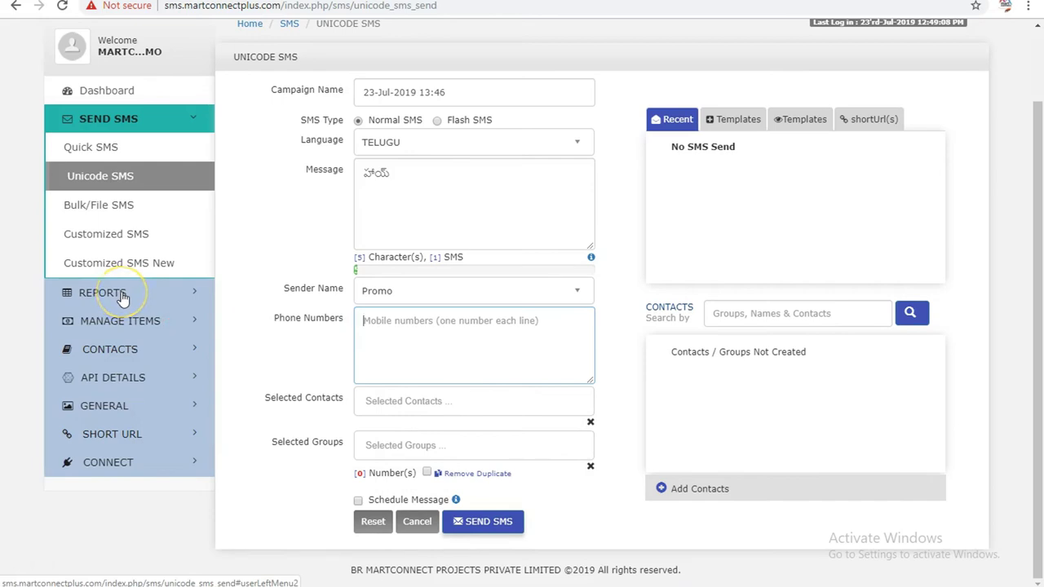
Review the Manage Items, API Details and General options, and open the message templates list
click(163, 322)
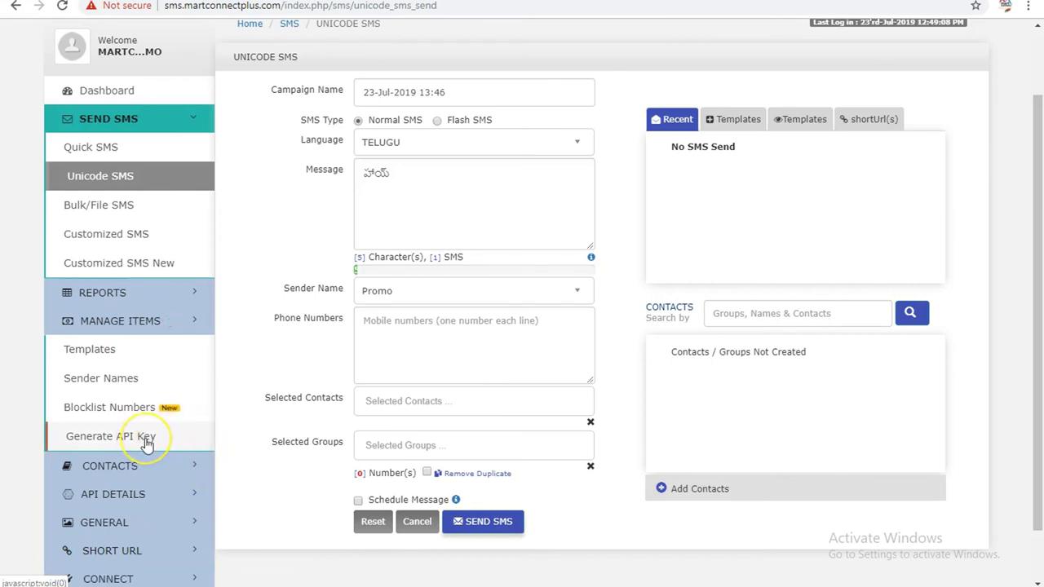
click(159, 499)
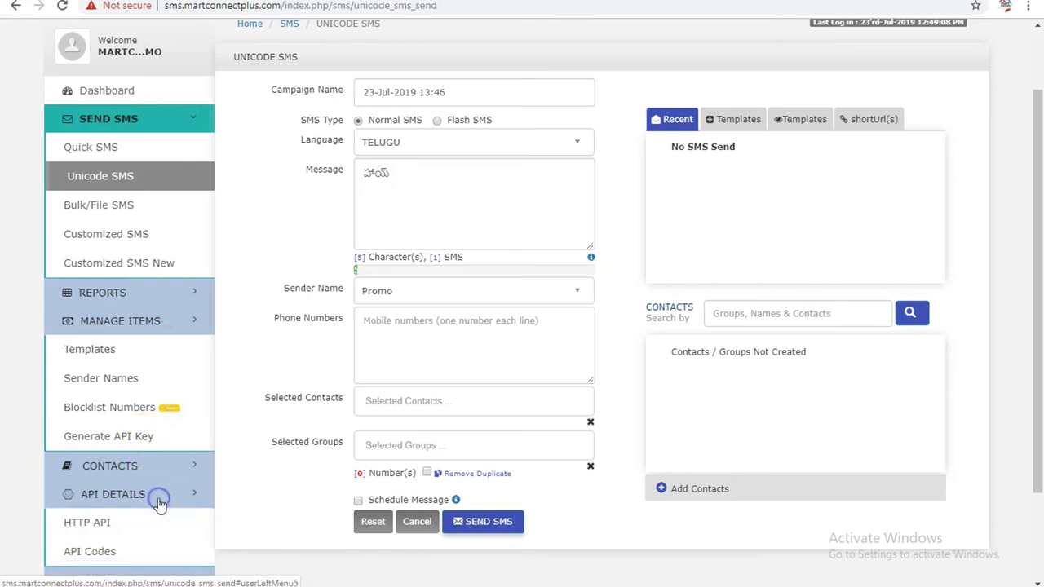
scroll(193, 563, down, 2)
click(163, 464)
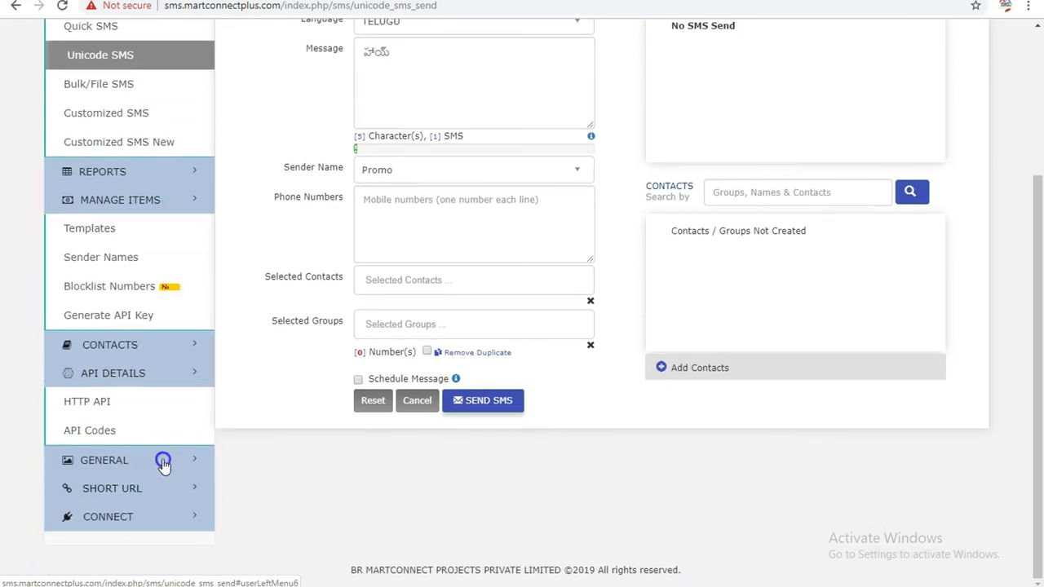
scroll(214, 445, down, 2)
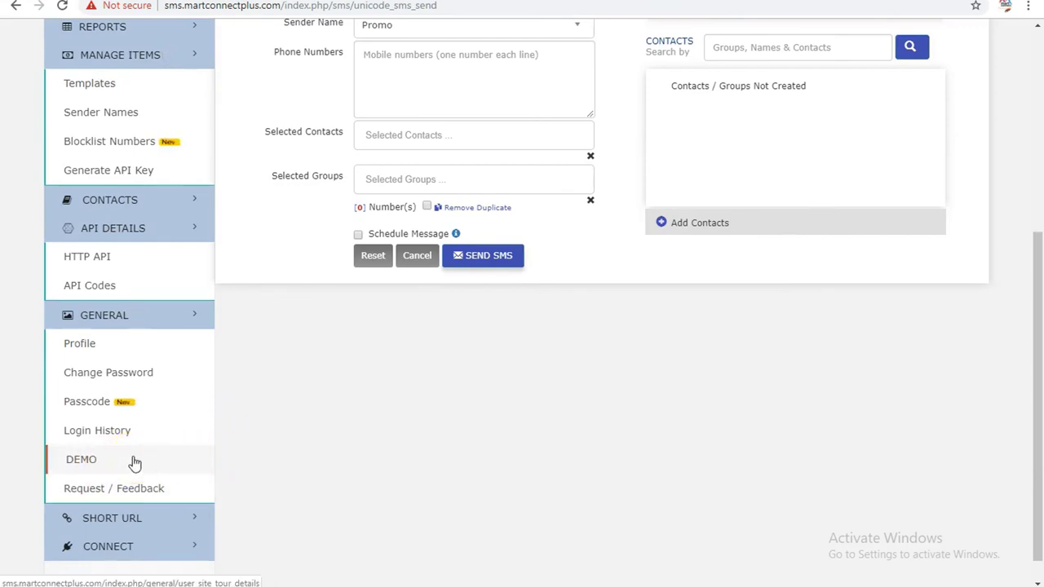
click(27, 576)
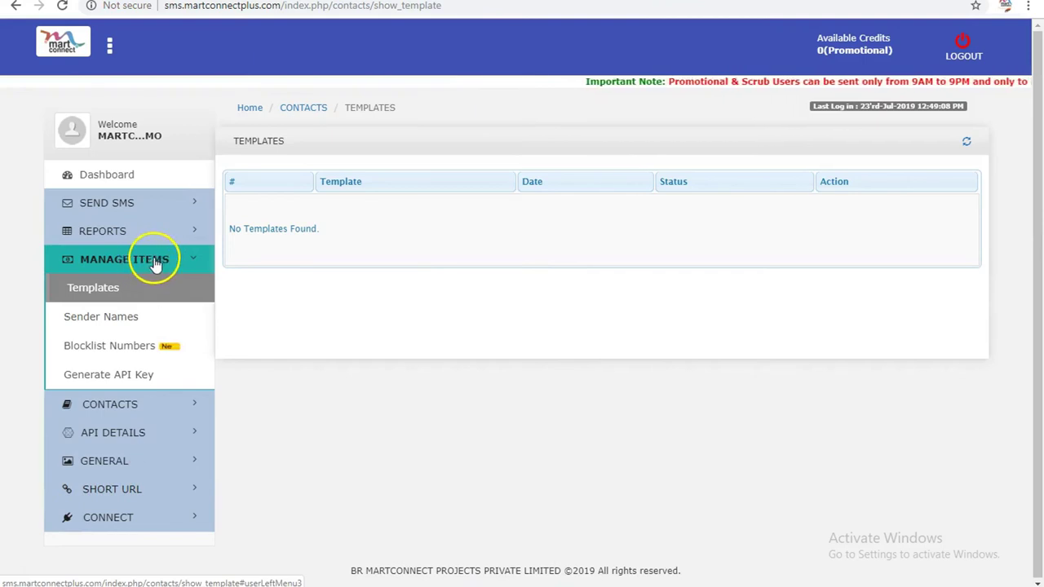
Fill in the new sender name form with MARTCT and the Automobile category with its sample text
click(119, 319)
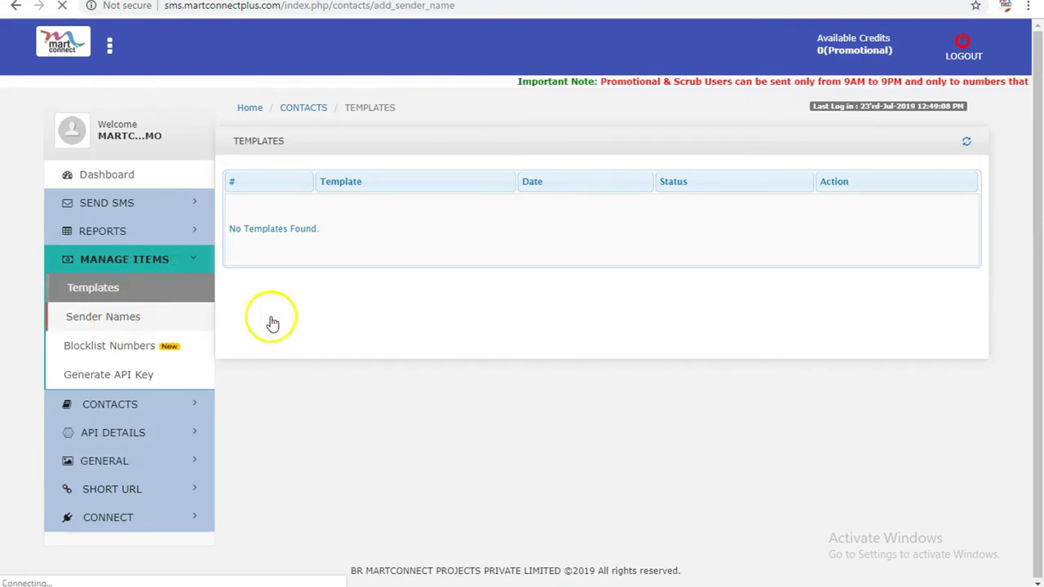
click(355, 170)
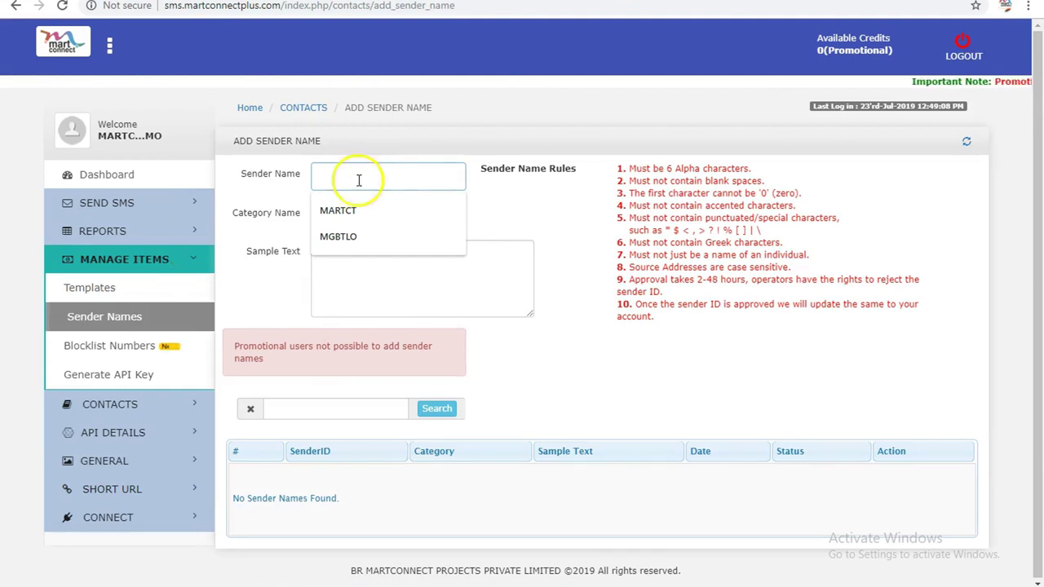
click(359, 212)
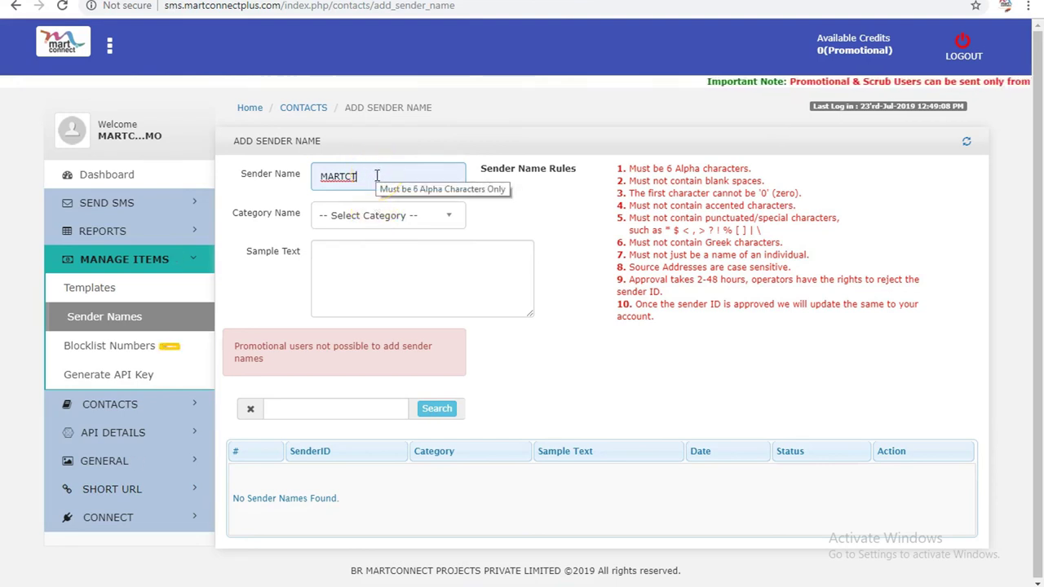
click(361, 177)
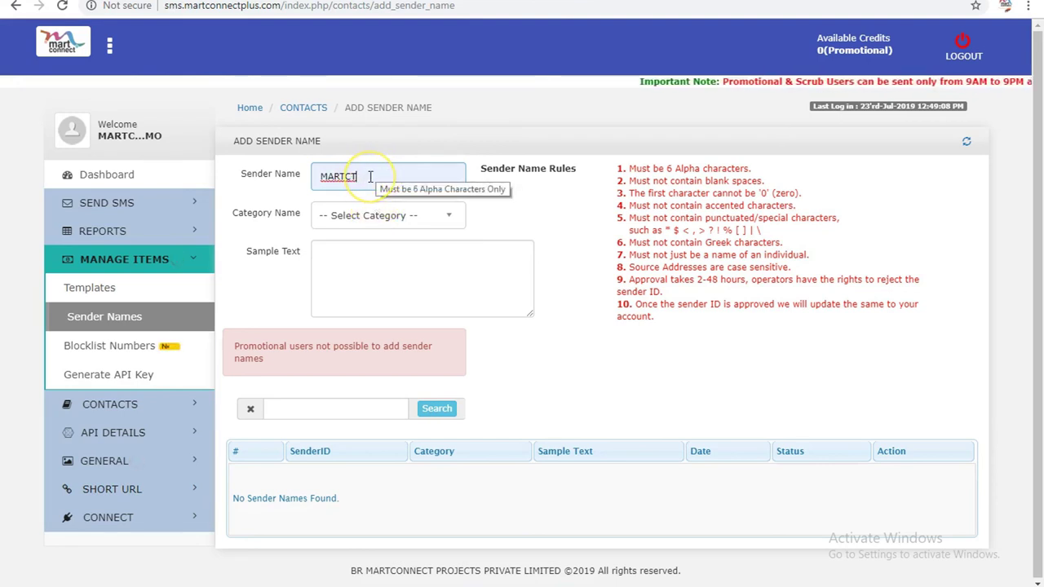
click(404, 217)
click(390, 279)
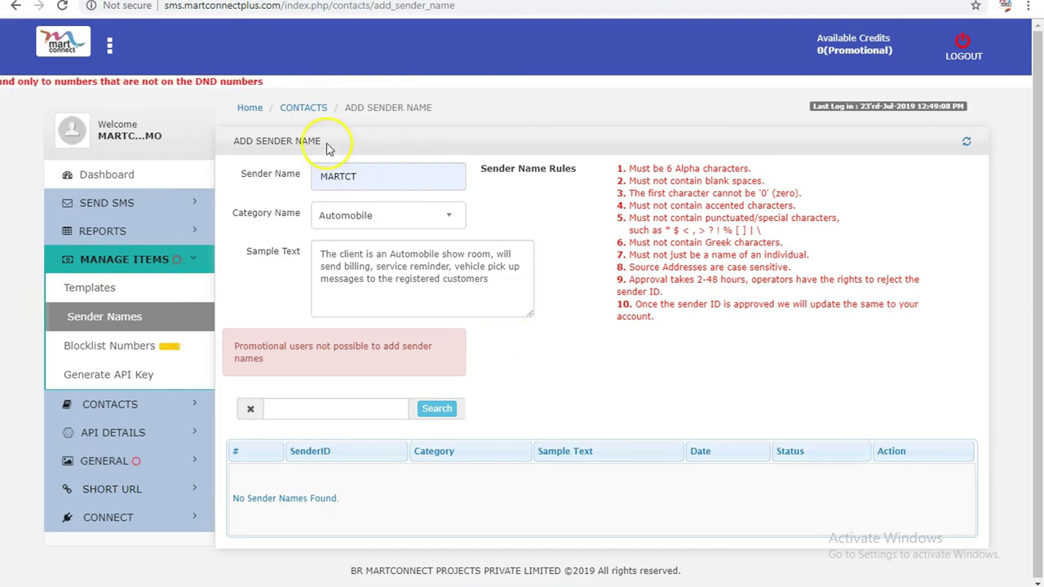
Open a new Quick SMS and check which sender names are available for it
click(122, 205)
click(134, 232)
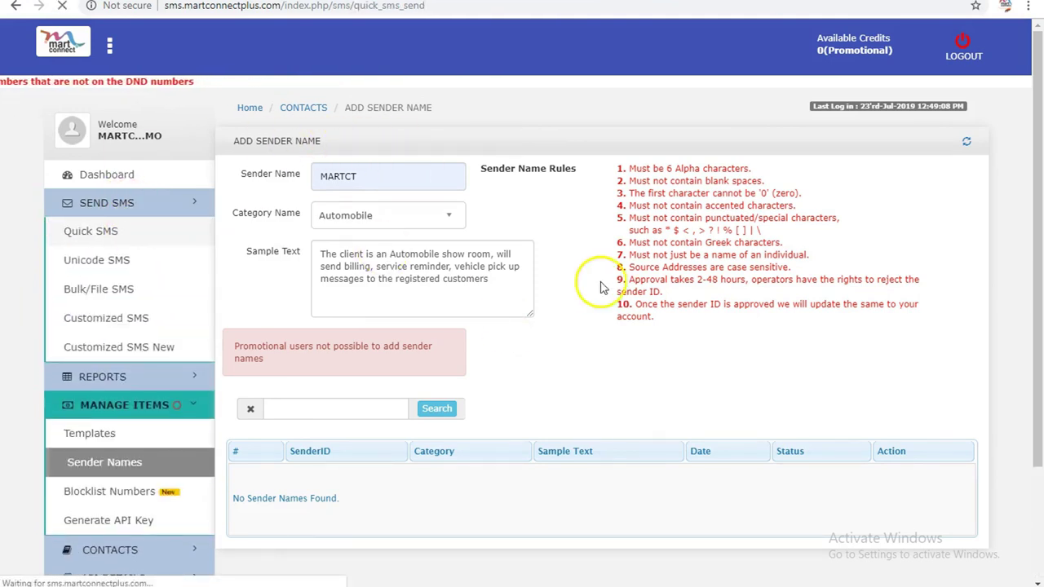
scroll(636, 277, down, 1)
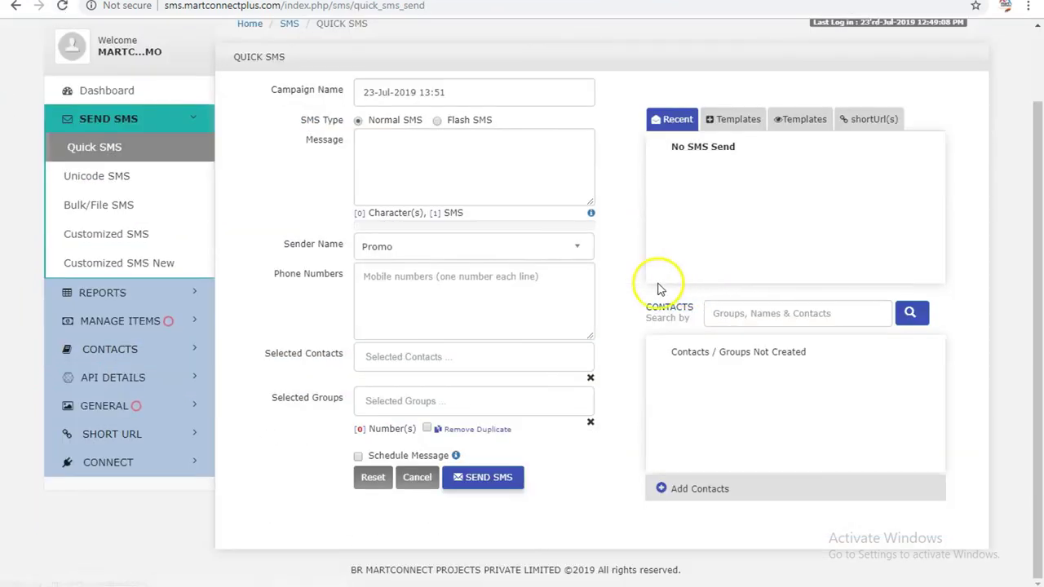
click(426, 247)
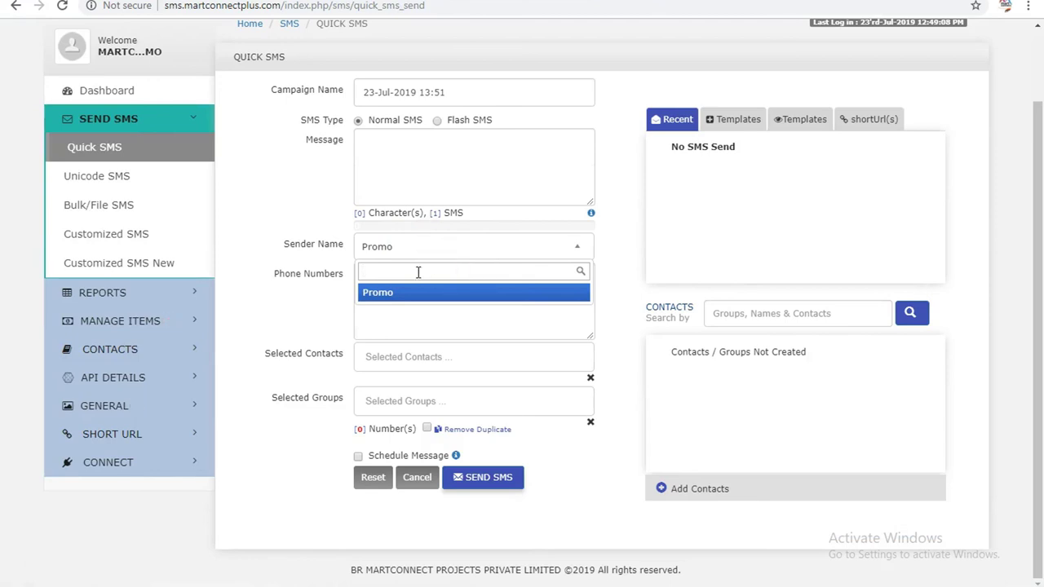
click(383, 153)
scroll(522, 320, up, 1)
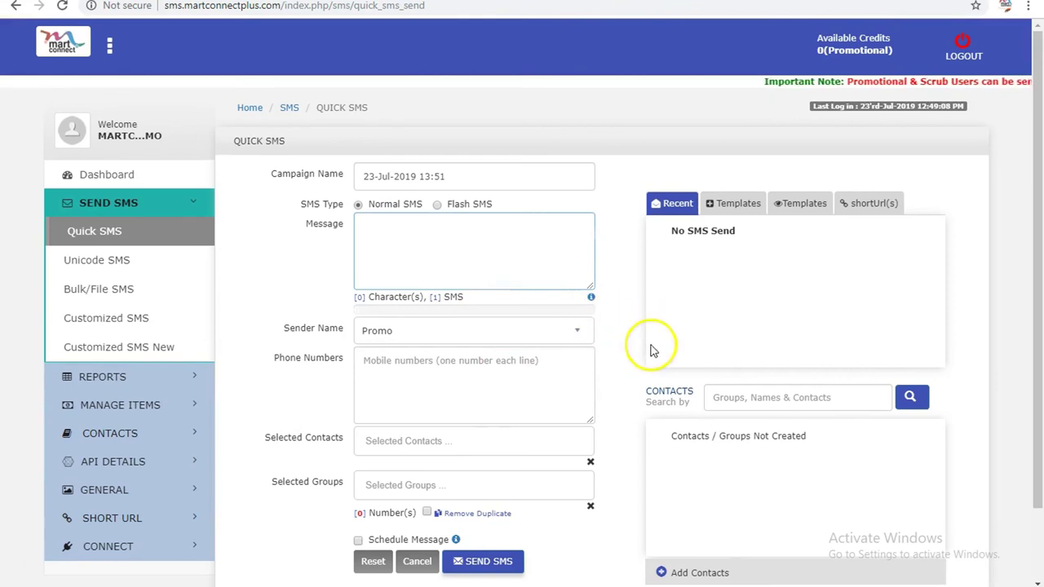